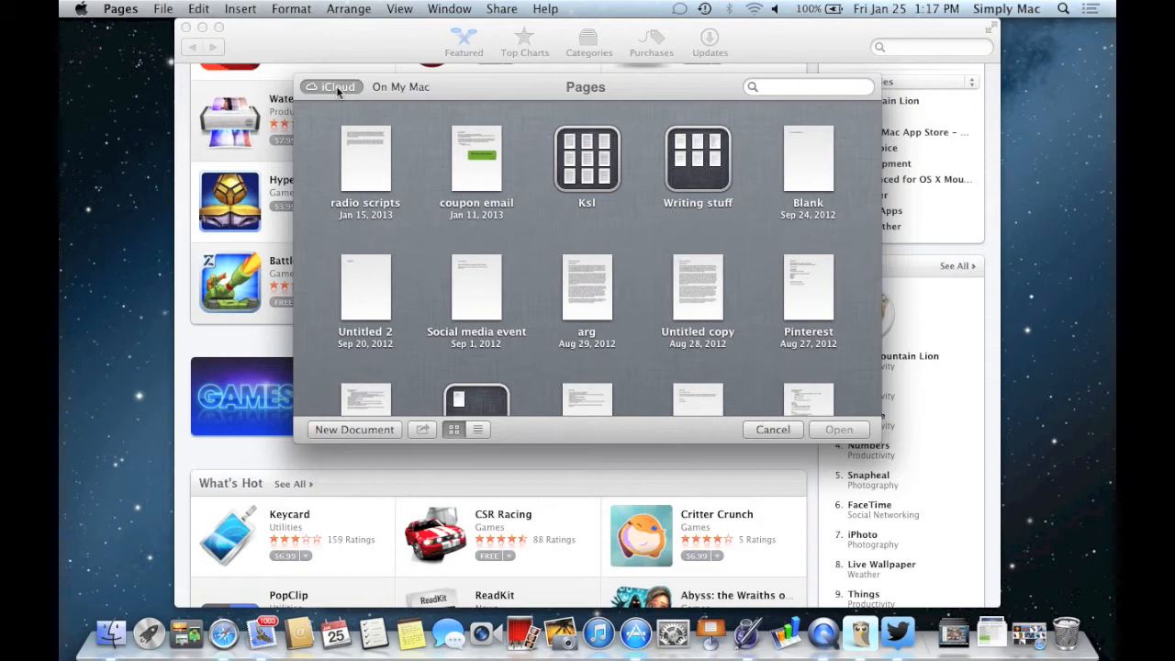
Step: Browse the envelope, report, brochure and poster templates, and create a new document from the Modern Report template
{"action": "left_click", "coordinate": [344, 428]}
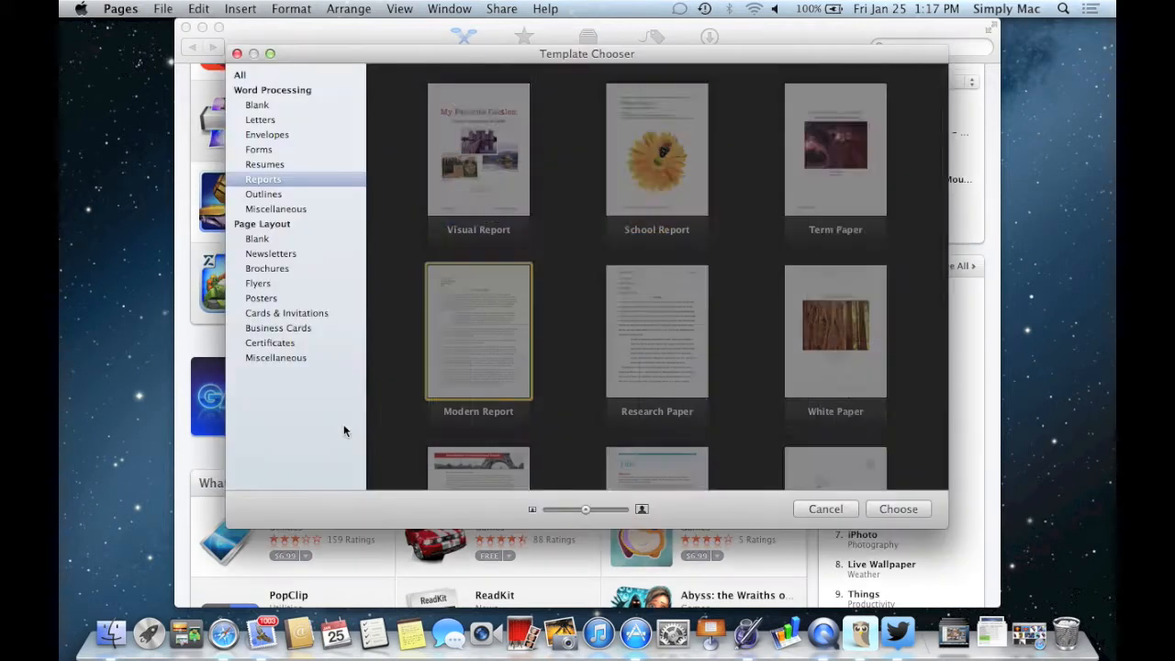
{"action": "left_click", "coordinate": [276, 134]}
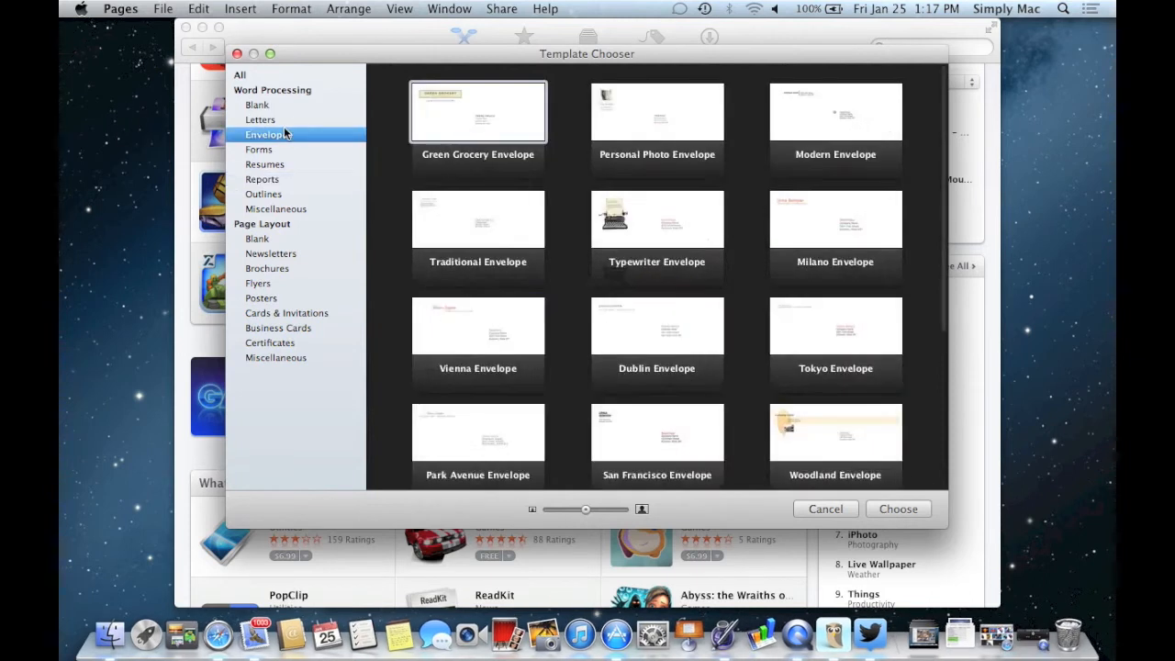
{"action": "left_click", "coordinate": [296, 181]}
{"action": "left_click", "coordinate": [297, 268]}
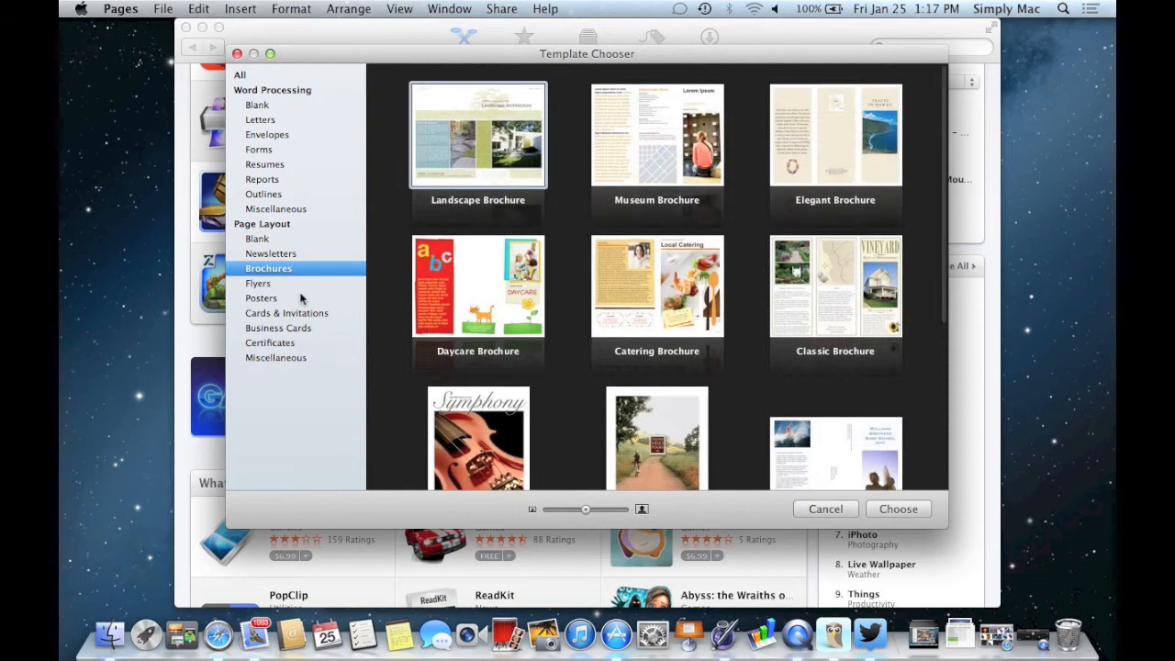
{"action": "left_click", "coordinate": [301, 298]}
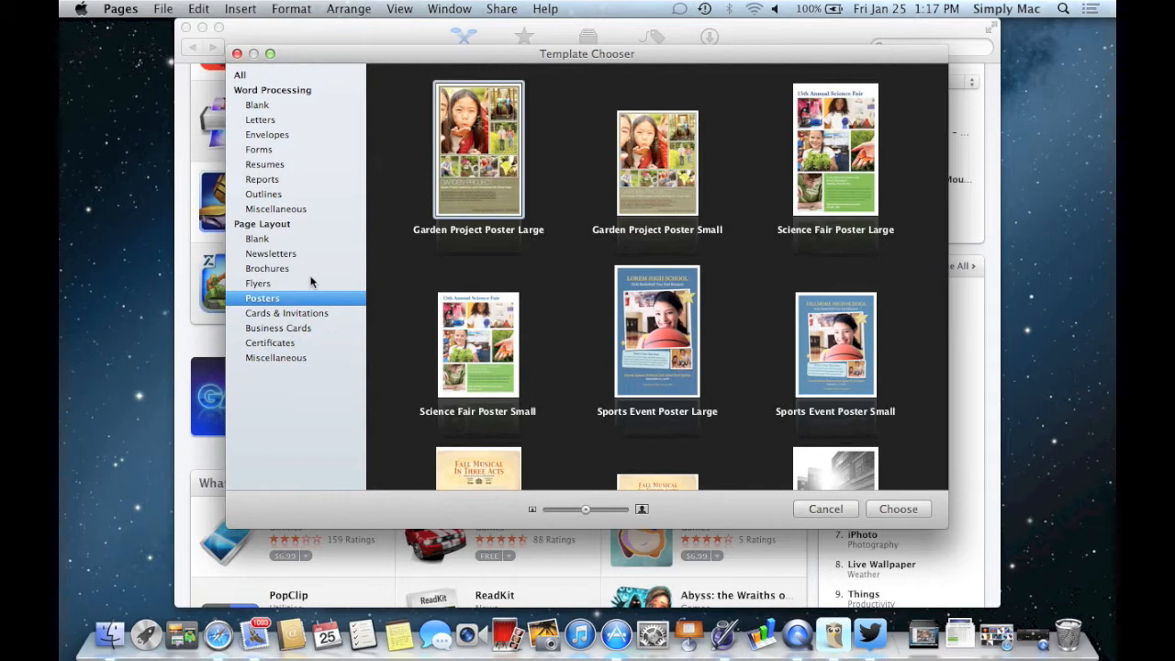
{"action": "left_click", "coordinate": [296, 175]}
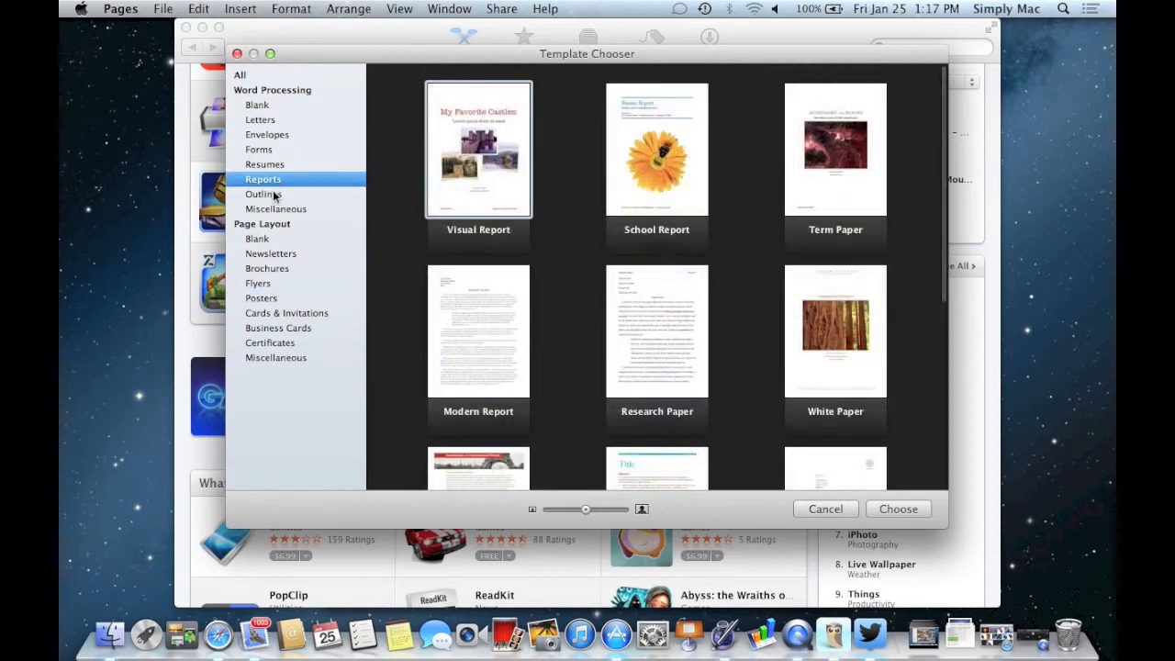
{"action": "double_click", "coordinate": [480, 325]}
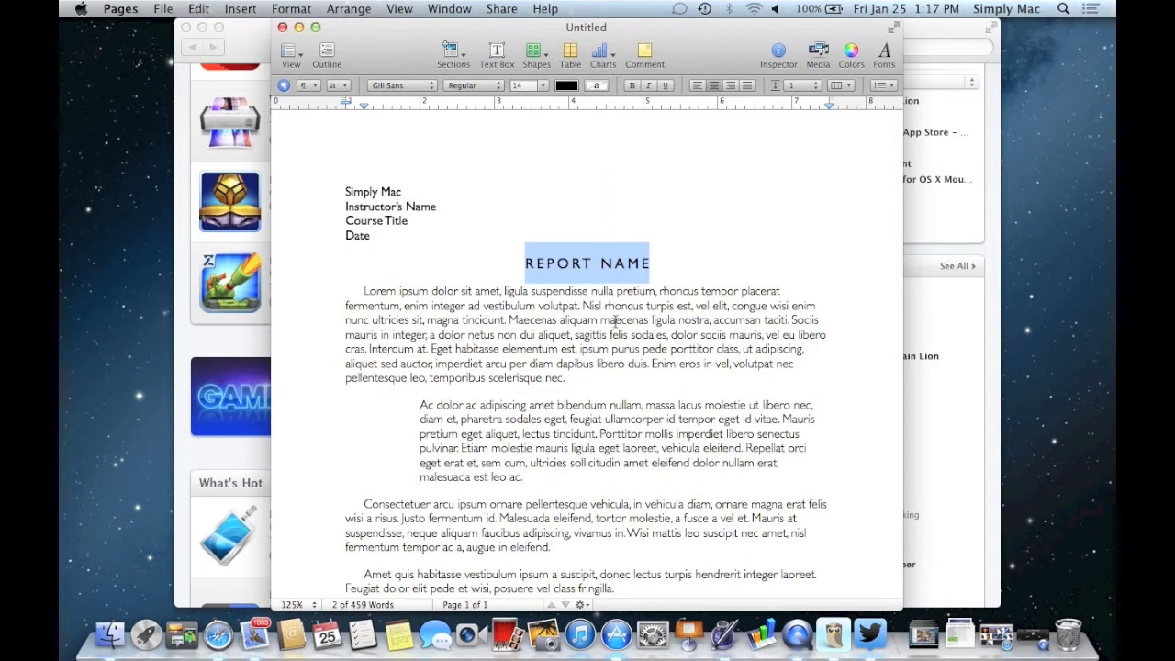
{"action": "scroll", "coordinate": [591, 399], "scroll_direction": "down", "scroll_amount": 5}
{"action": "scroll", "coordinate": [591, 398], "scroll_direction": "up", "scroll_amount": 4}
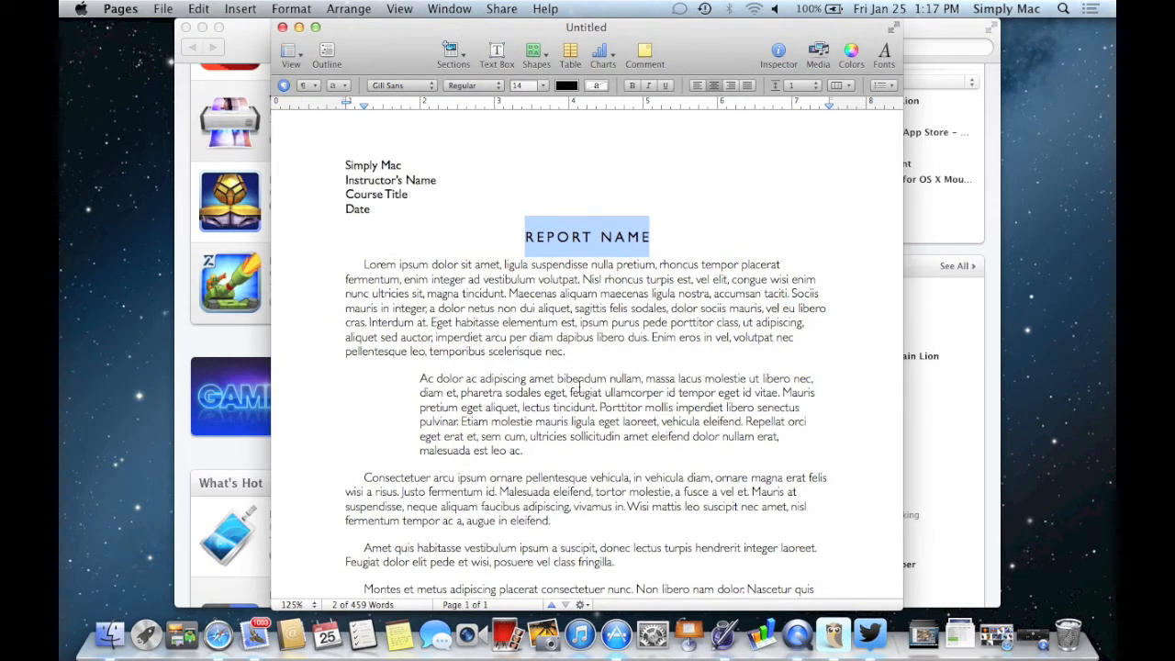
Step: Examine the available font families and typefaces for the selected REPORT NAME title, keeping Regular
{"action": "left_click", "coordinate": [419, 85]}
{"action": "left_click", "coordinate": [419, 90]}
{"action": "left_click", "coordinate": [463, 89]}
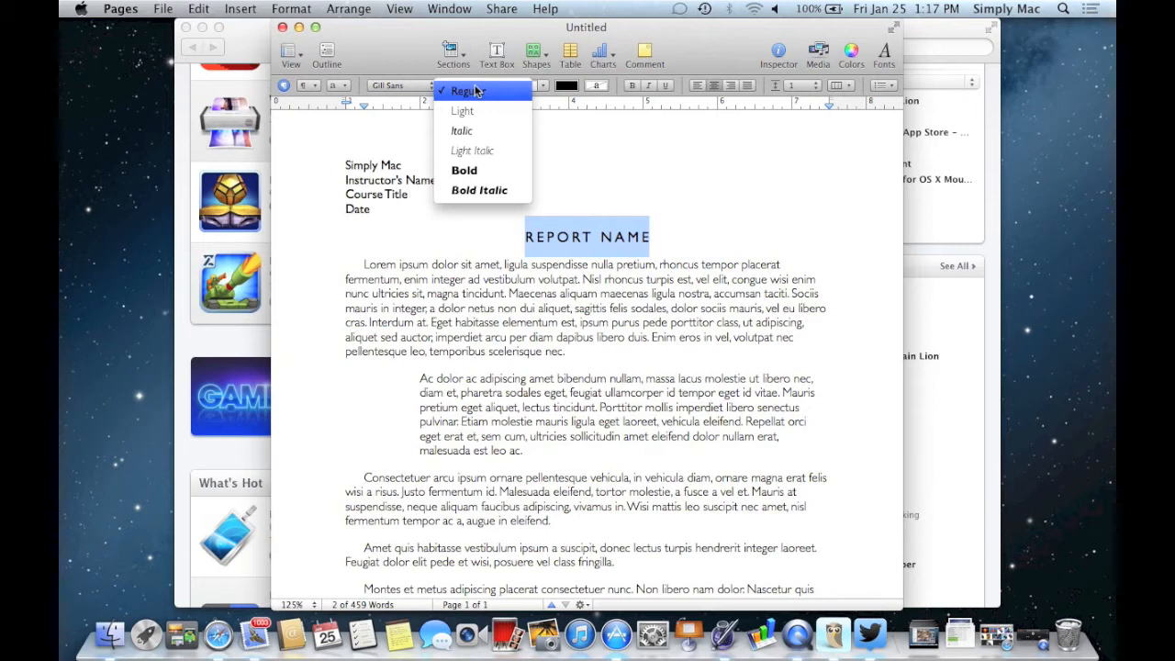
{"action": "left_click", "coordinate": [476, 90]}
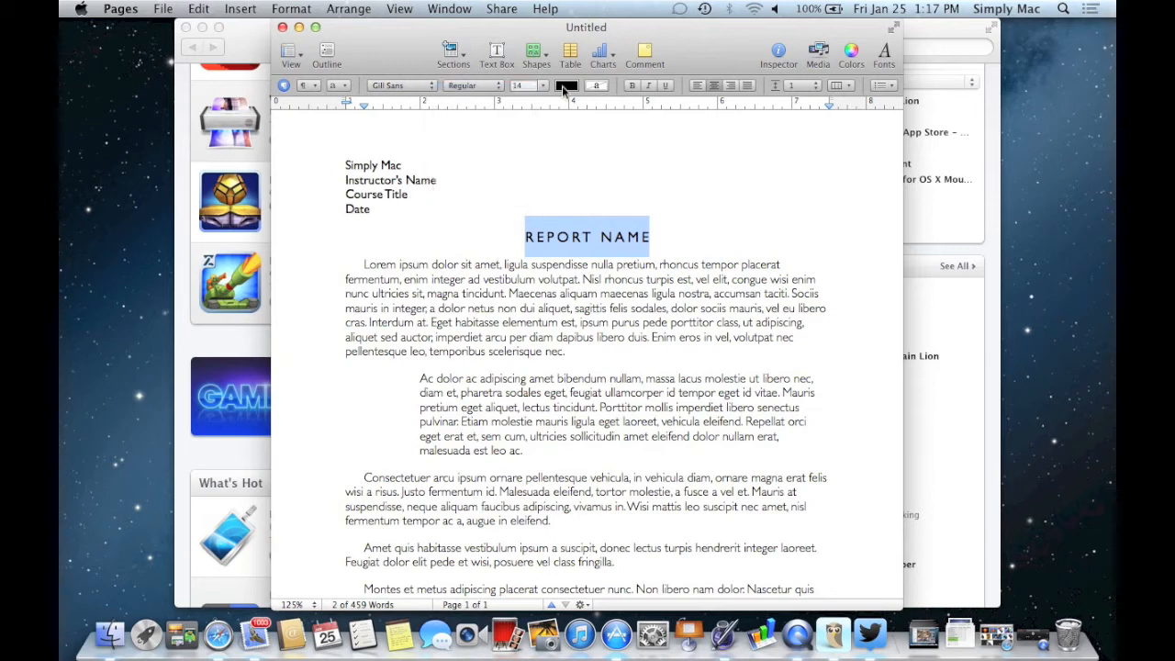
Step: Try bold and italic on the REPORT NAME title, reverting each one
{"action": "left_click", "coordinate": [637, 87]}
{"action": "left_click", "coordinate": [638, 87]}
{"action": "left_click", "coordinate": [652, 88]}
{"action": "left_click", "coordinate": [652, 88]}
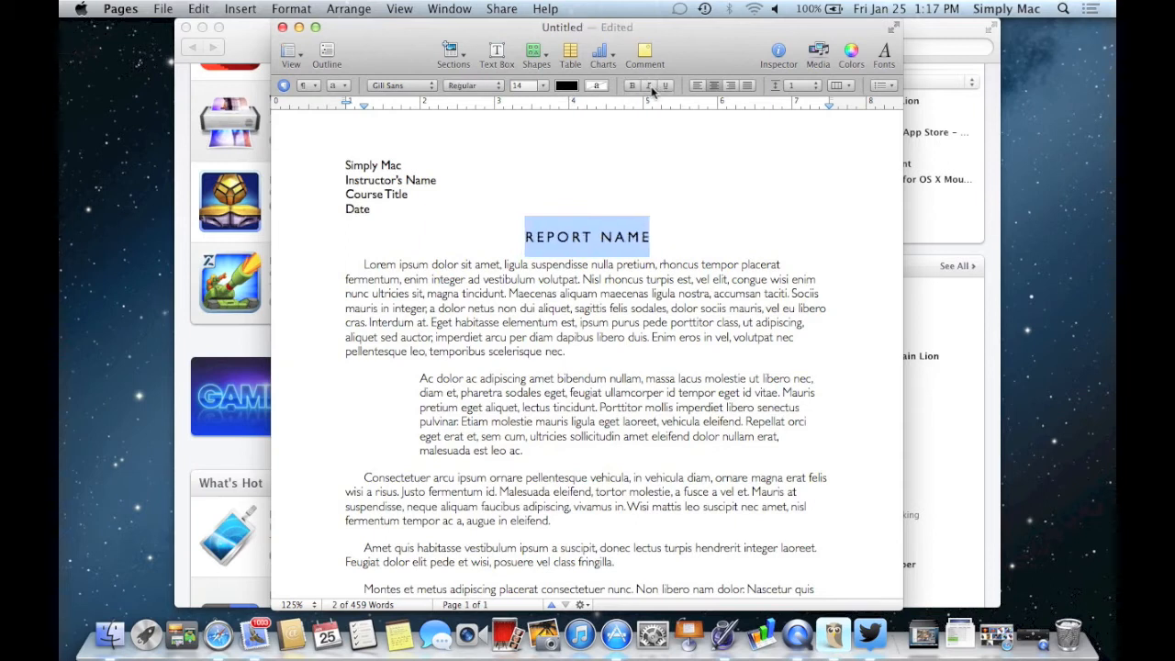
Step: Examine the line spacing control and the document settings in the Inspector, and close the Inspector
{"action": "left_click", "coordinate": [797, 87]}
{"action": "left_click", "coordinate": [799, 88]}
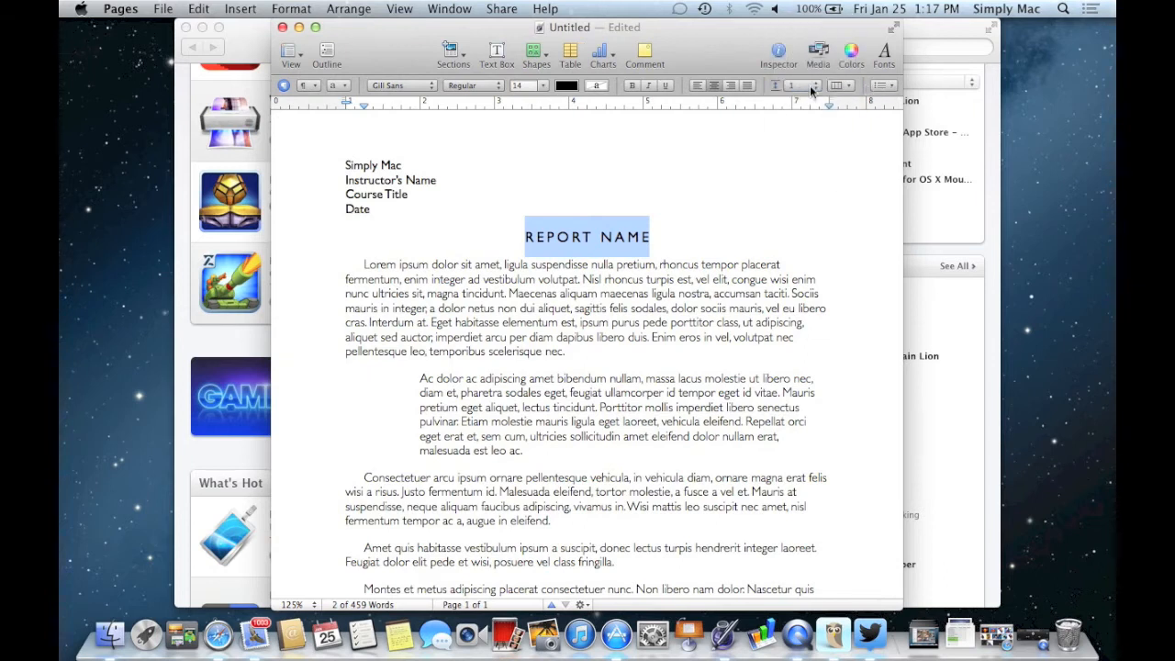
{"action": "left_click", "coordinate": [779, 50]}
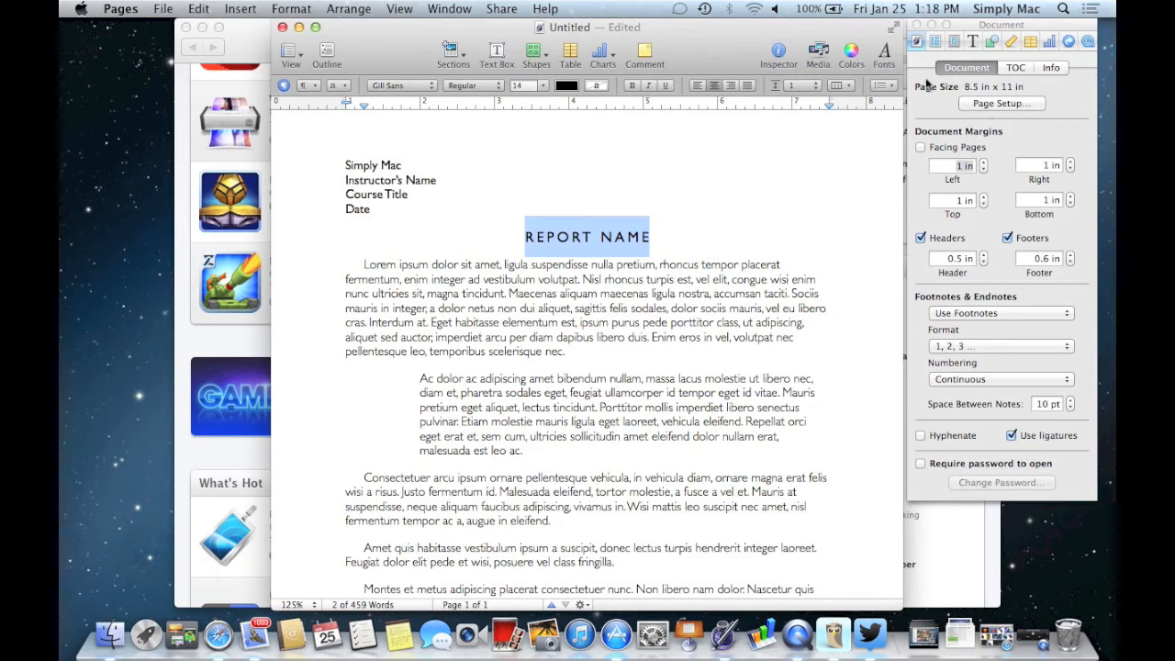
{"action": "left_click", "coordinate": [916, 26]}
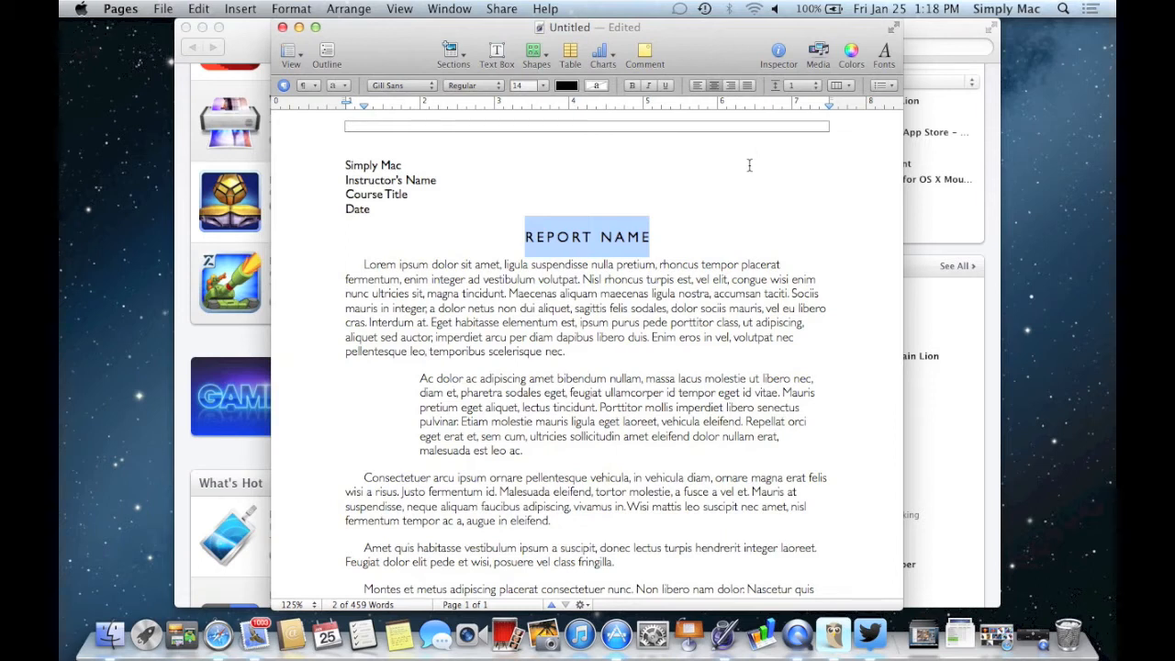
Step: Insert the picture of Superman flying with a raised fist from Safari's image results into the report's body text
{"action": "left_click_drag", "start_coordinate": [720, 56], "coordinate": [520, 17]}
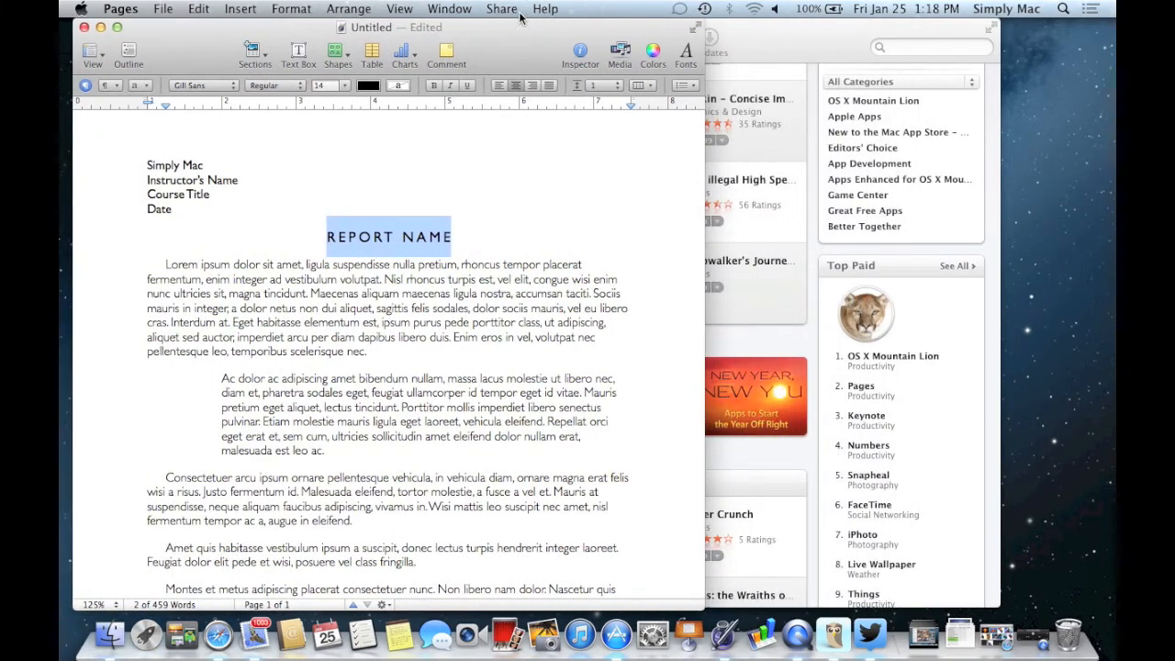
{"action": "left_click", "coordinate": [995, 643]}
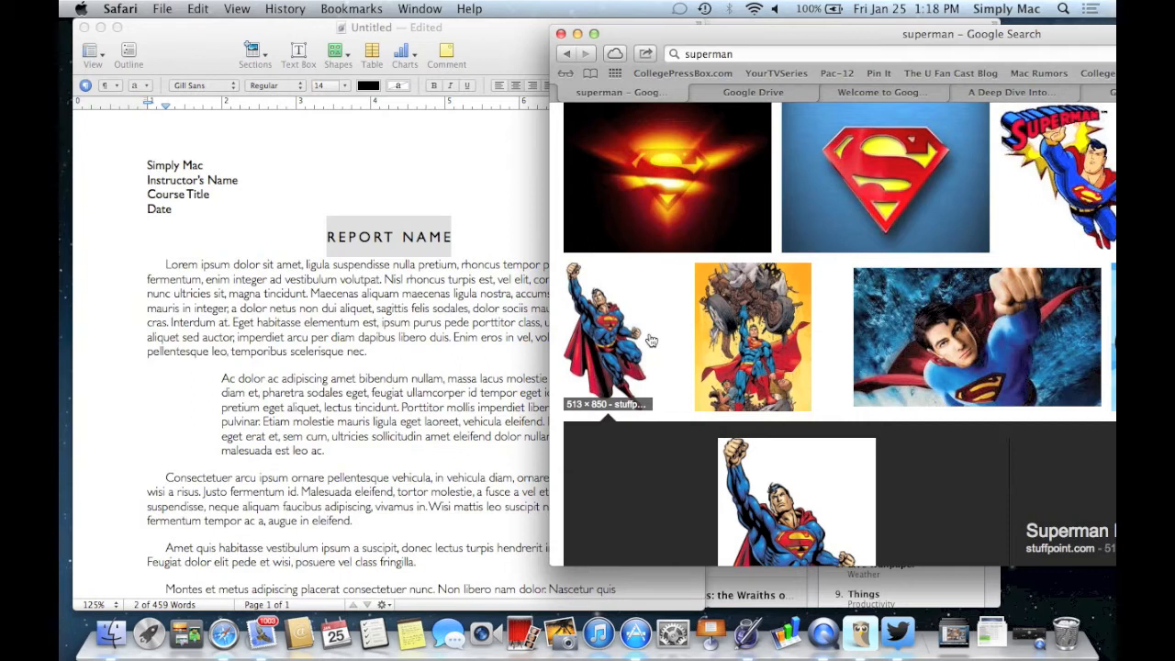
{"action": "left_click_drag", "start_coordinate": [617, 324], "coordinate": [369, 364]}
{"action": "left_click", "coordinate": [422, 152]}
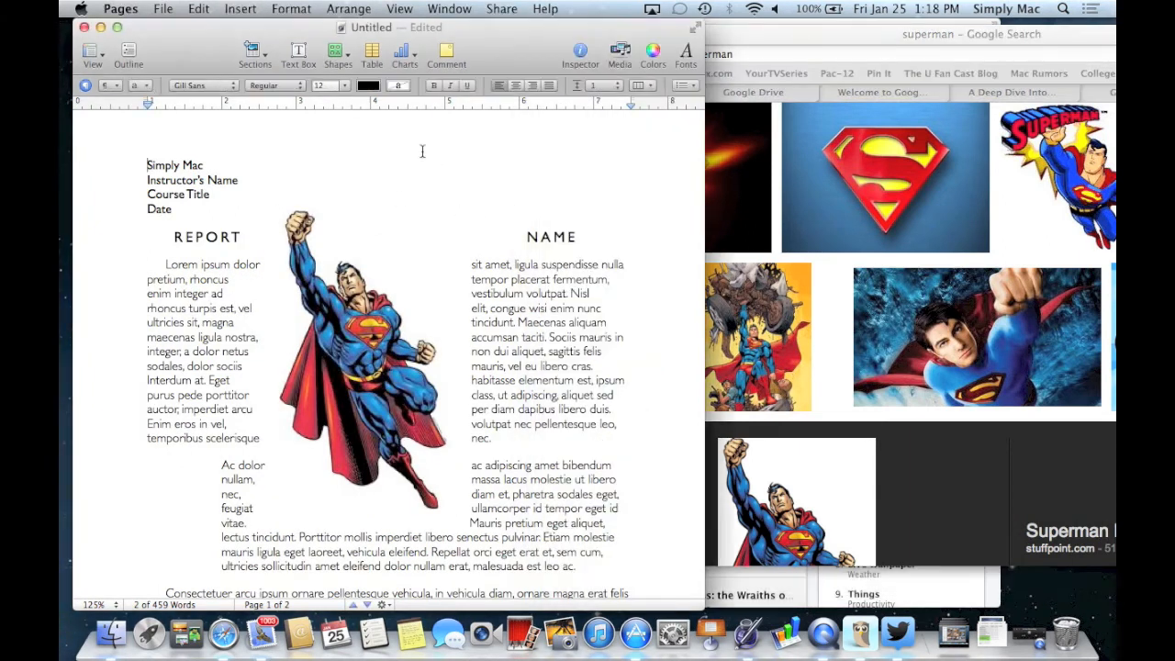
Step: Reposition the Superman picture so it sits centred in the first two body paragraphs, just below the opening lines
{"action": "left_click_drag", "start_coordinate": [492, 28], "coordinate": [590, 28]}
{"action": "left_click_drag", "start_coordinate": [473, 305], "coordinate": [548, 331]}
{"action": "scroll", "coordinate": [542, 335], "scroll_direction": "down", "scroll_amount": 5}
{"action": "scroll", "coordinate": [541, 335], "scroll_direction": "up", "scroll_amount": 3}
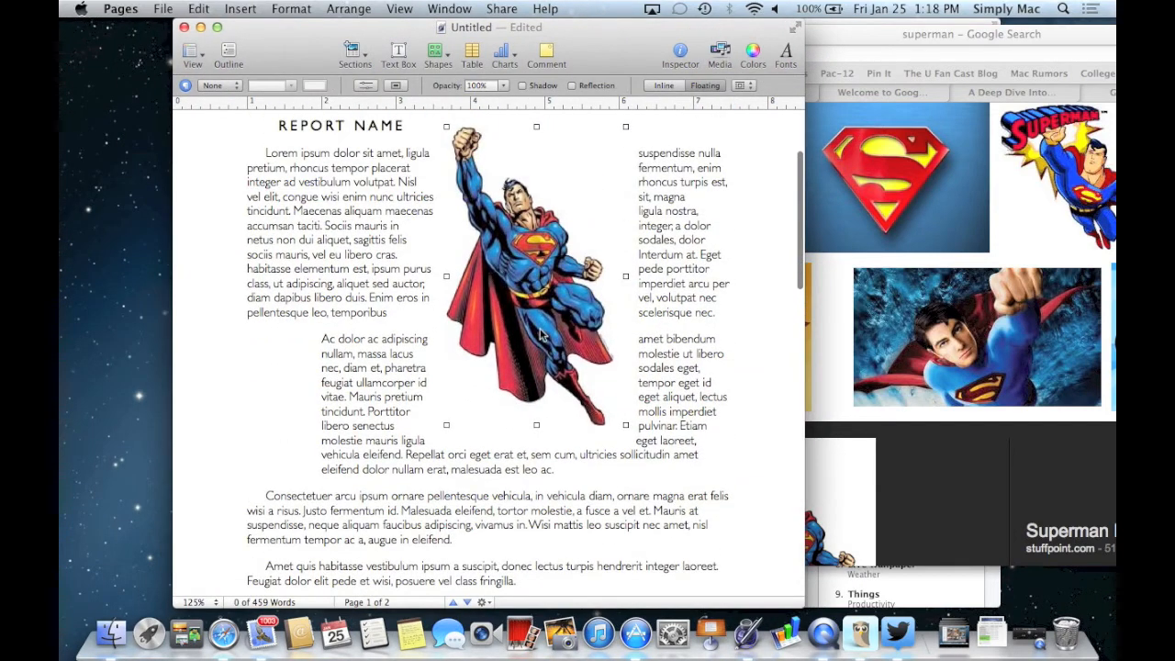
{"action": "left_click_drag", "start_coordinate": [540, 268], "coordinate": [521, 321]}
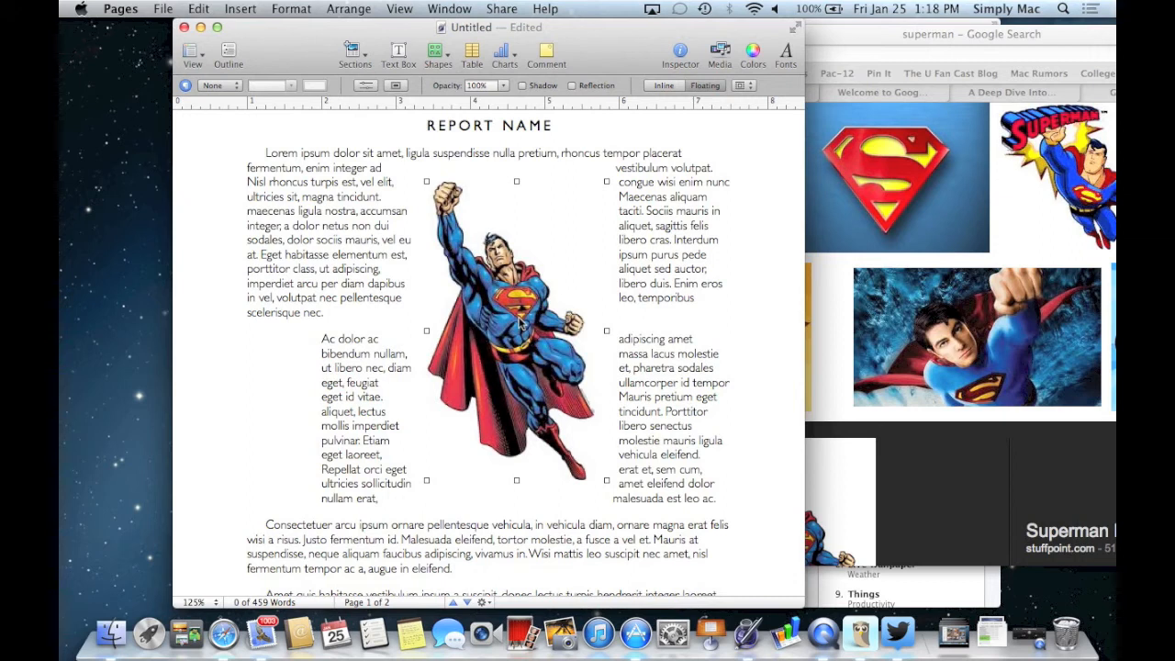
{"action": "left_click_drag", "start_coordinate": [514, 280], "coordinate": [495, 297]}
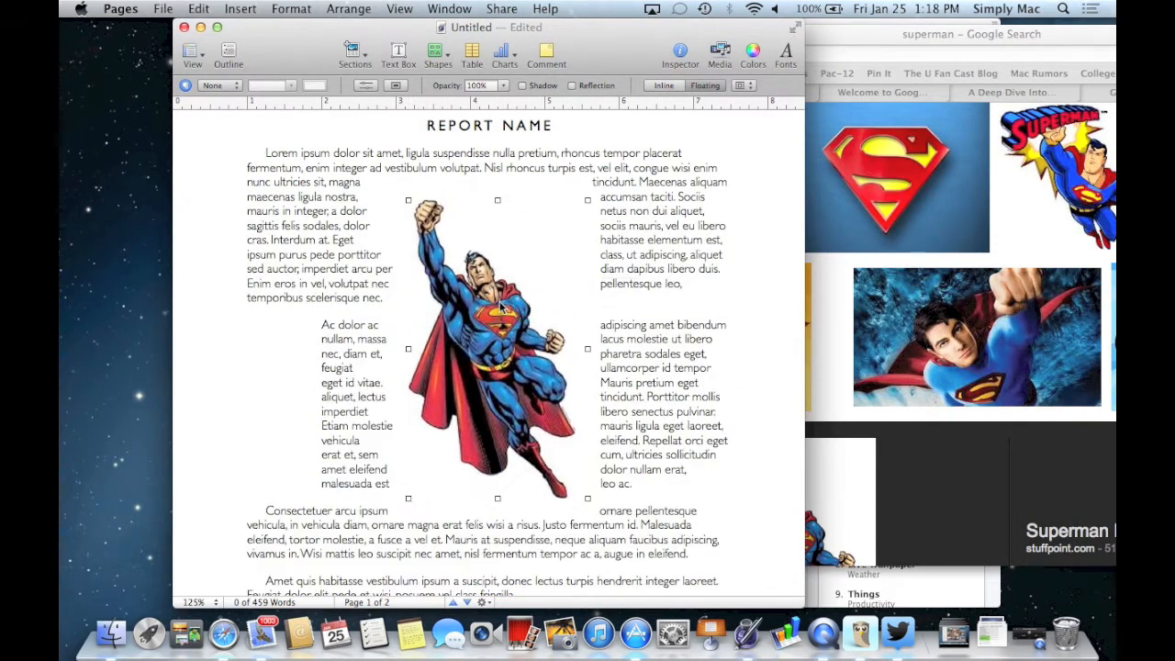
Step: Make the Superman picture's white background transparent with Instant Alpha so the text wraps around the figure
{"action": "left_click", "coordinate": [748, 85]}
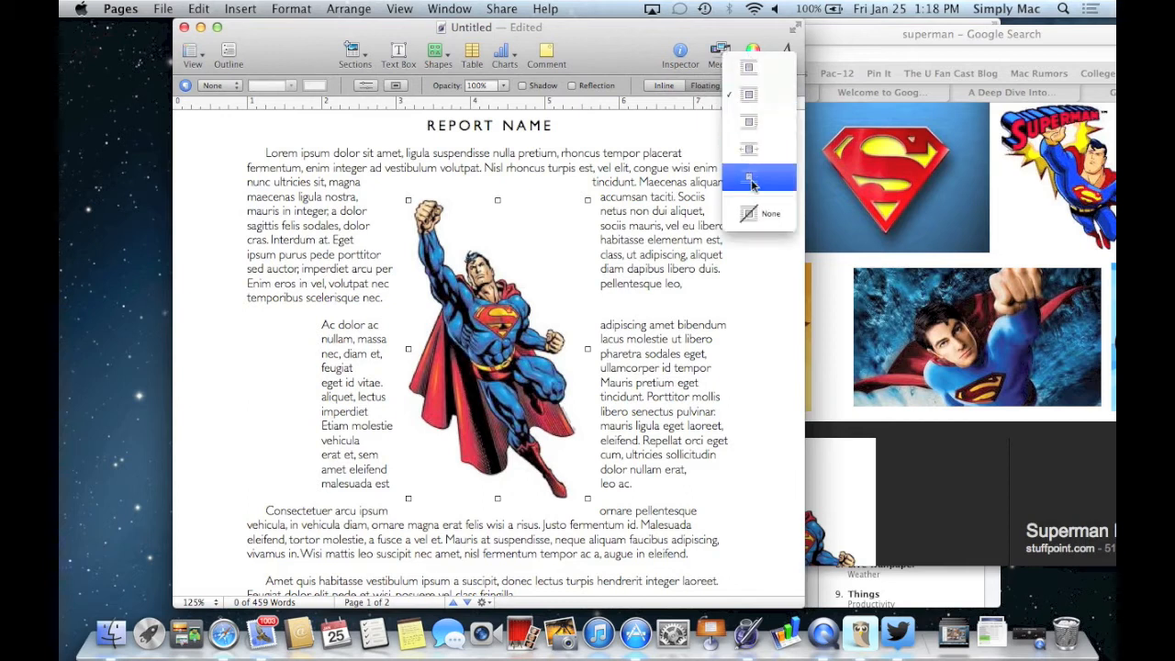
{"action": "left_click", "coordinate": [702, 88]}
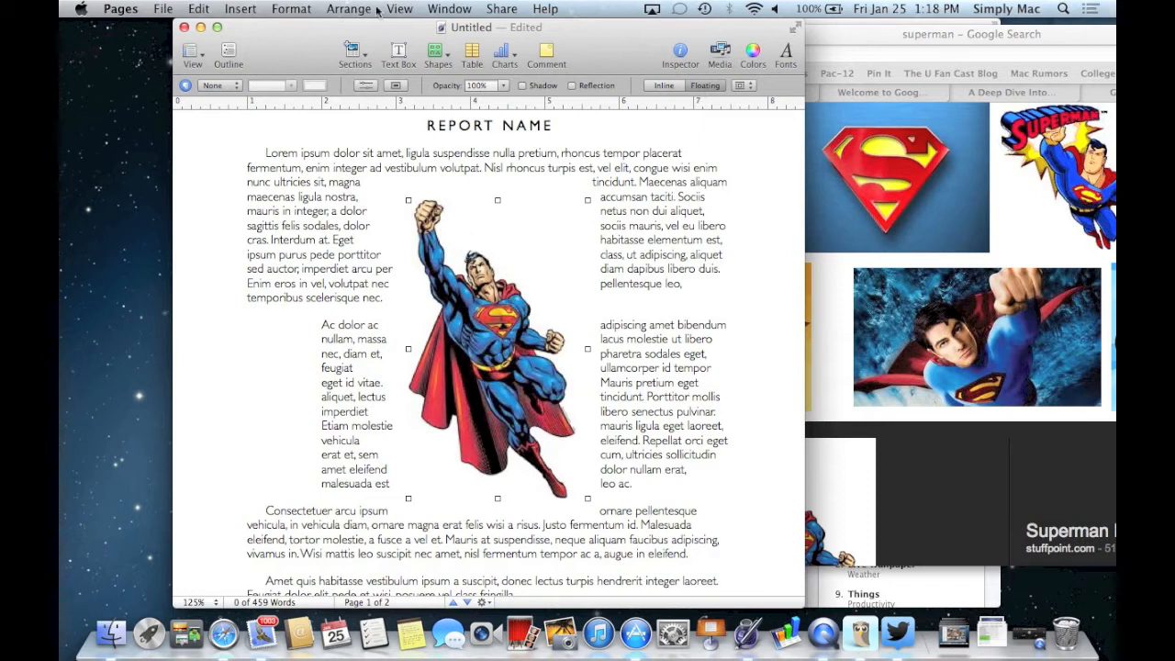
{"action": "left_click", "coordinate": [290, 8]}
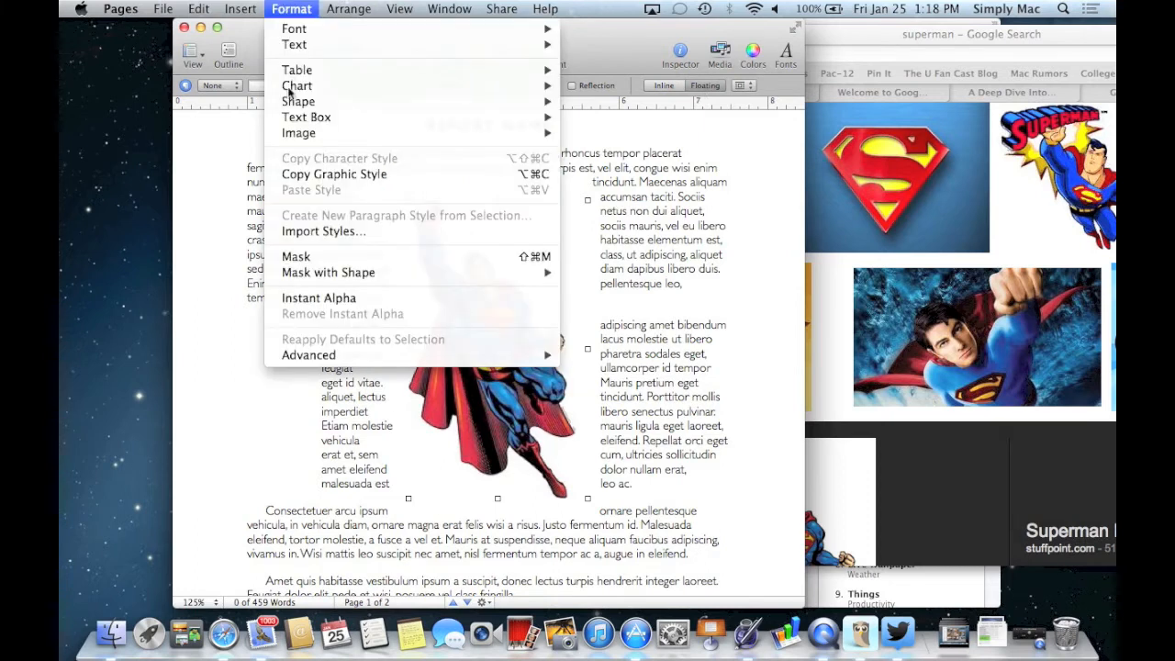
{"action": "left_click", "coordinate": [332, 298]}
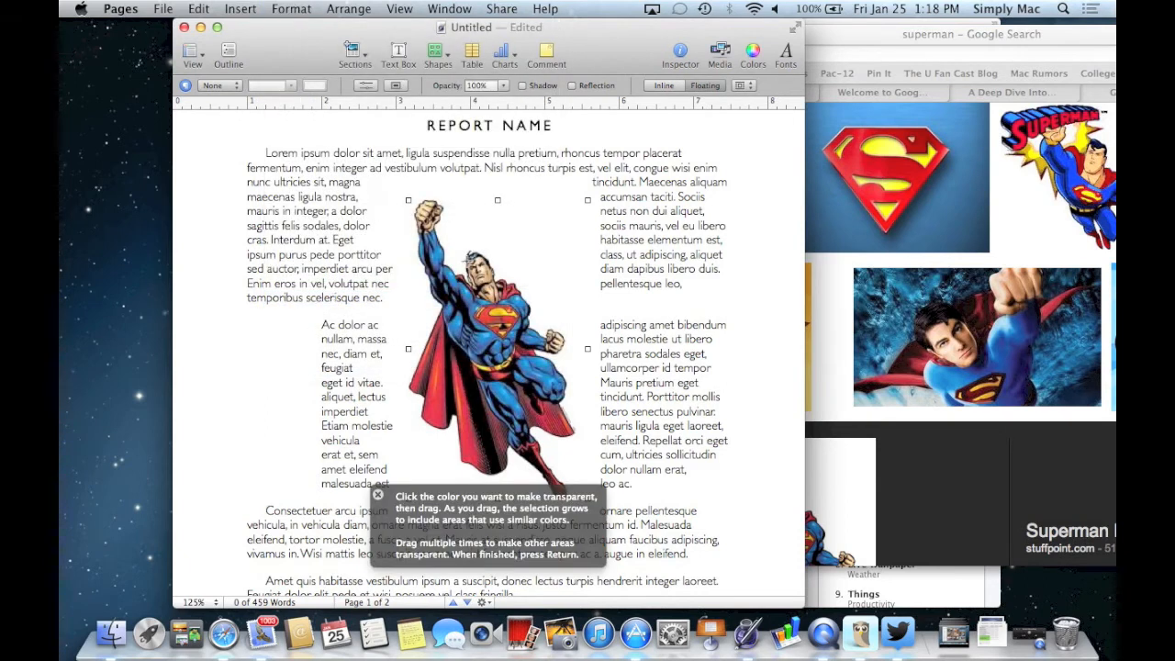
{"action": "left_click_drag", "start_coordinate": [561, 230], "coordinate": [565, 232]}
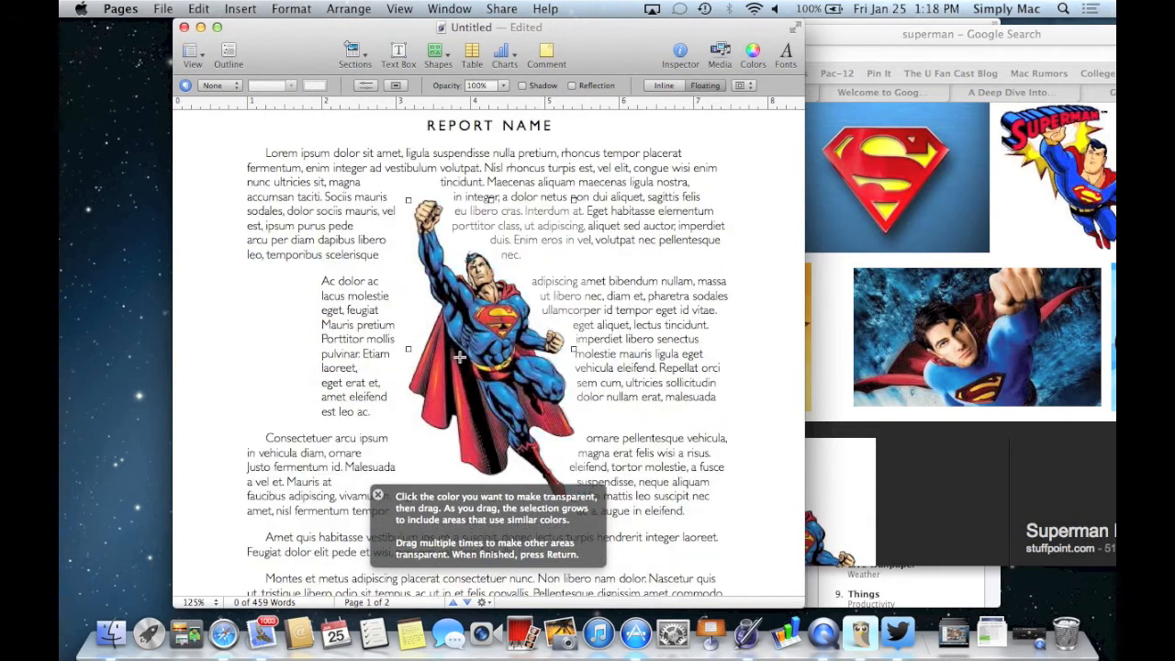
{"action": "left_click_drag", "start_coordinate": [398, 451], "coordinate": [393, 453]}
{"action": "left_click_drag", "start_coordinate": [421, 324], "coordinate": [407, 317]}
{"action": "left_click", "coordinate": [560, 244]}
{"action": "left_click", "coordinate": [479, 352]}
{"action": "left_click", "coordinate": [617, 227]}
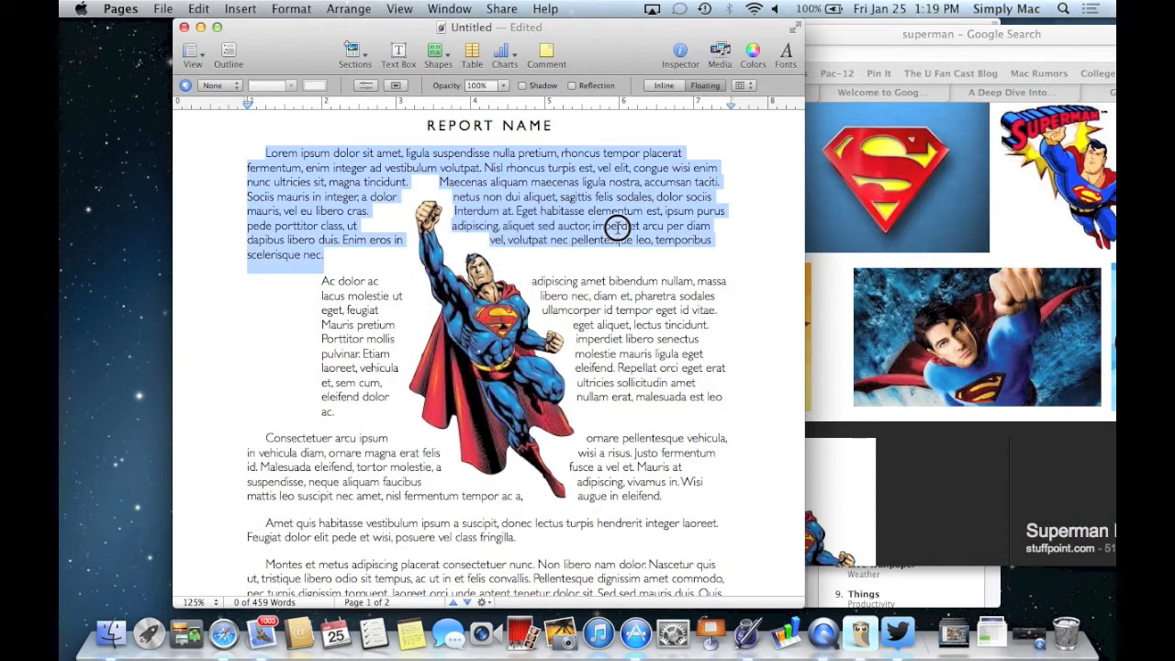
Step: Move the cut-out Superman picture towards the right margin and back to the middle of the paragraphs
{"action": "left_click_drag", "start_coordinate": [514, 316], "coordinate": [626, 265]}
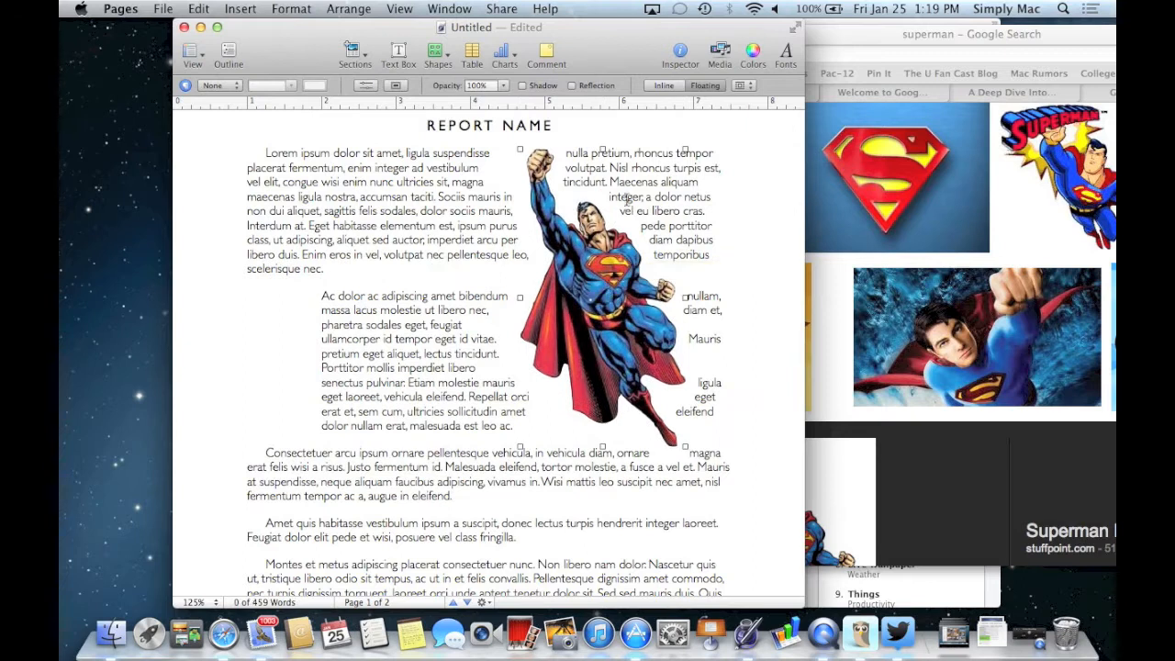
{"action": "left_click", "coordinate": [614, 224]}
{"action": "left_click_drag", "start_coordinate": [545, 254], "coordinate": [494, 318]}
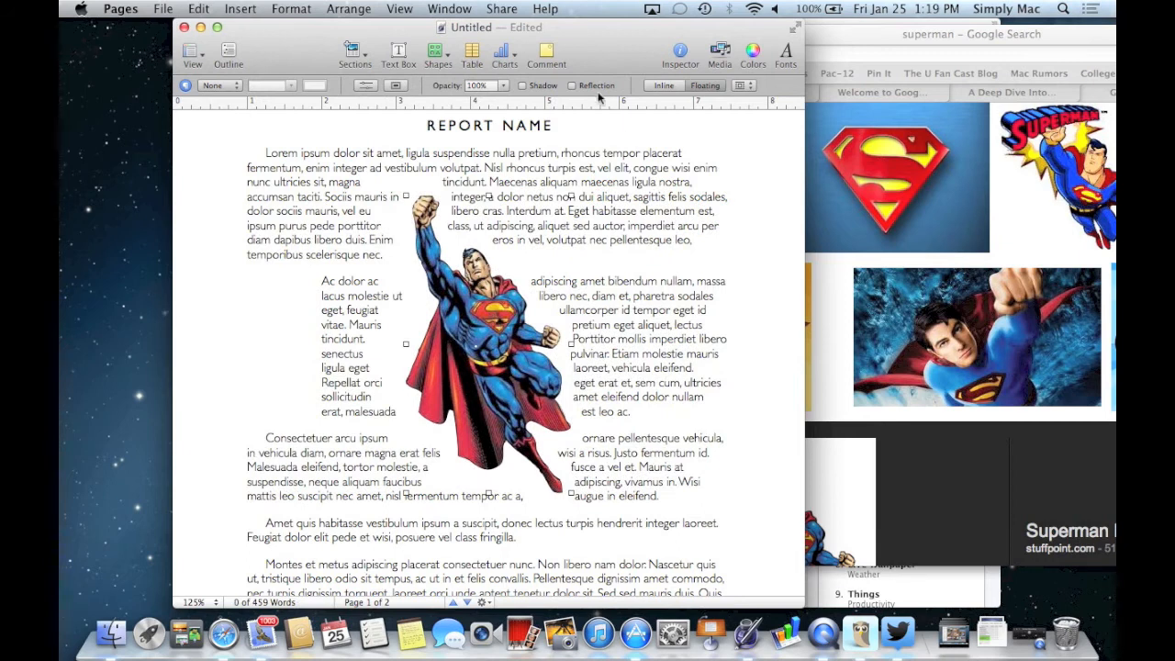
Step: Turn the Superman picture into a faint watermark with a reflection, 10% opacity and text wrapping set to None
{"action": "left_click", "coordinate": [572, 85]}
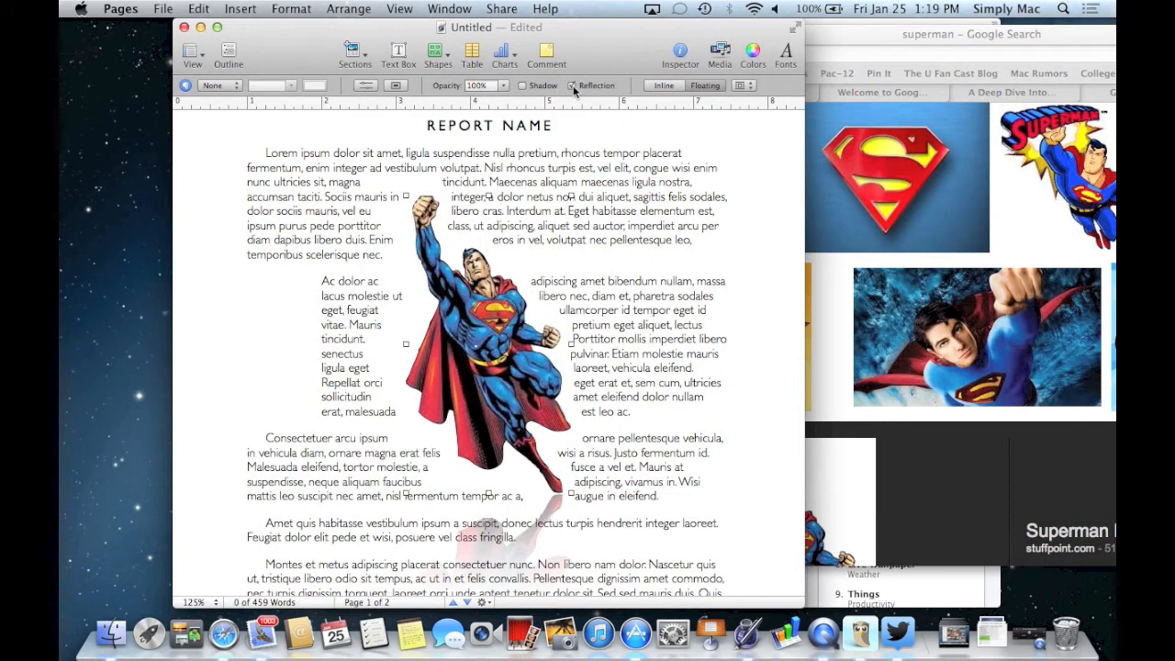
{"action": "left_click", "coordinate": [501, 86]}
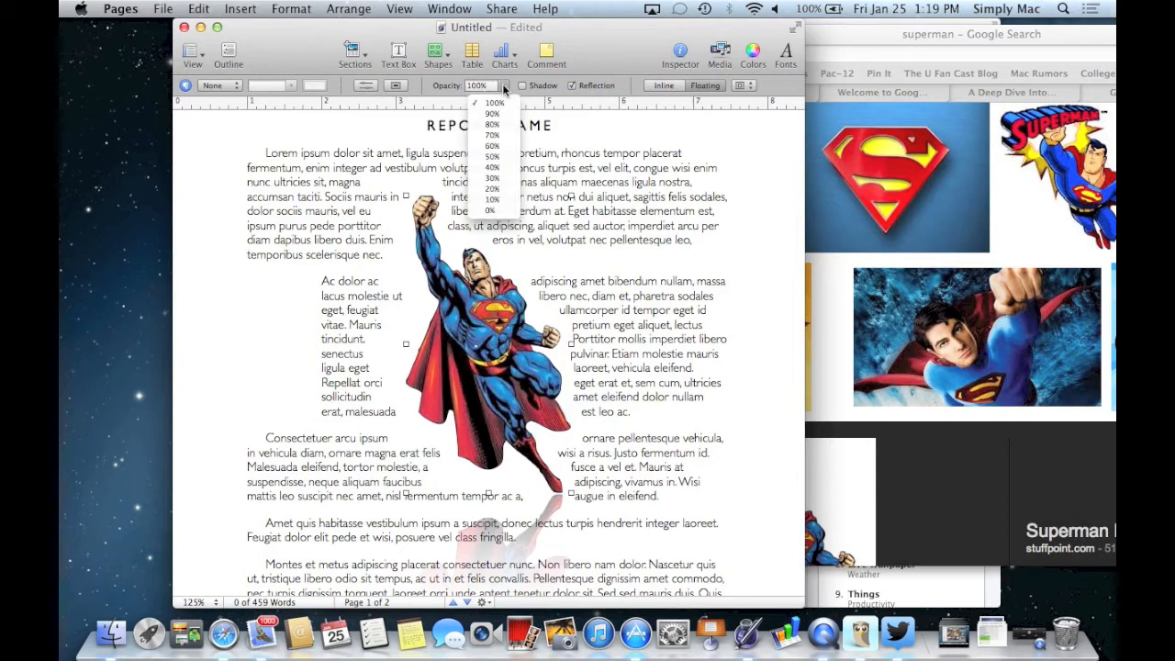
{"action": "left_click", "coordinate": [492, 200]}
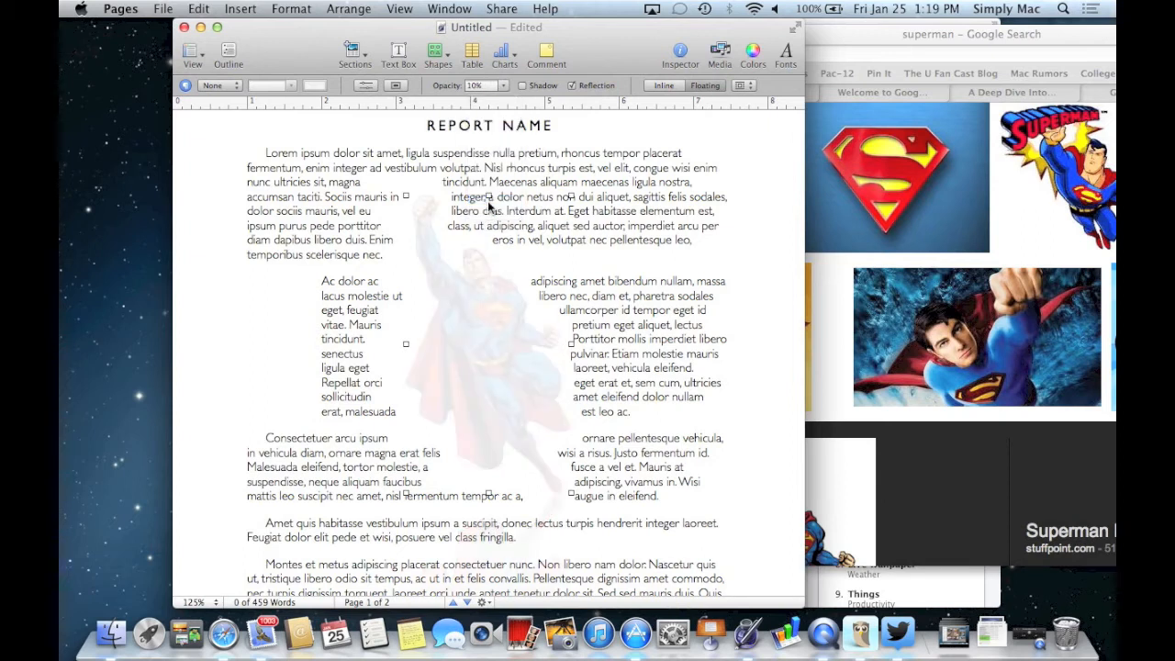
{"action": "left_click", "coordinate": [742, 85]}
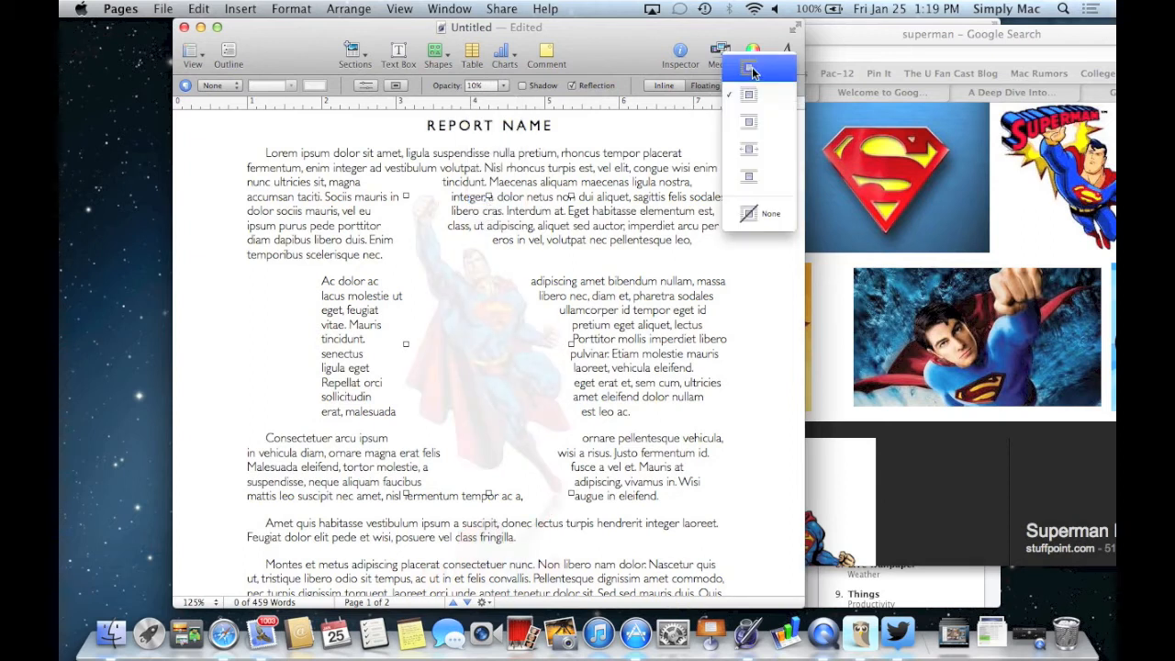
{"action": "left_click", "coordinate": [746, 220]}
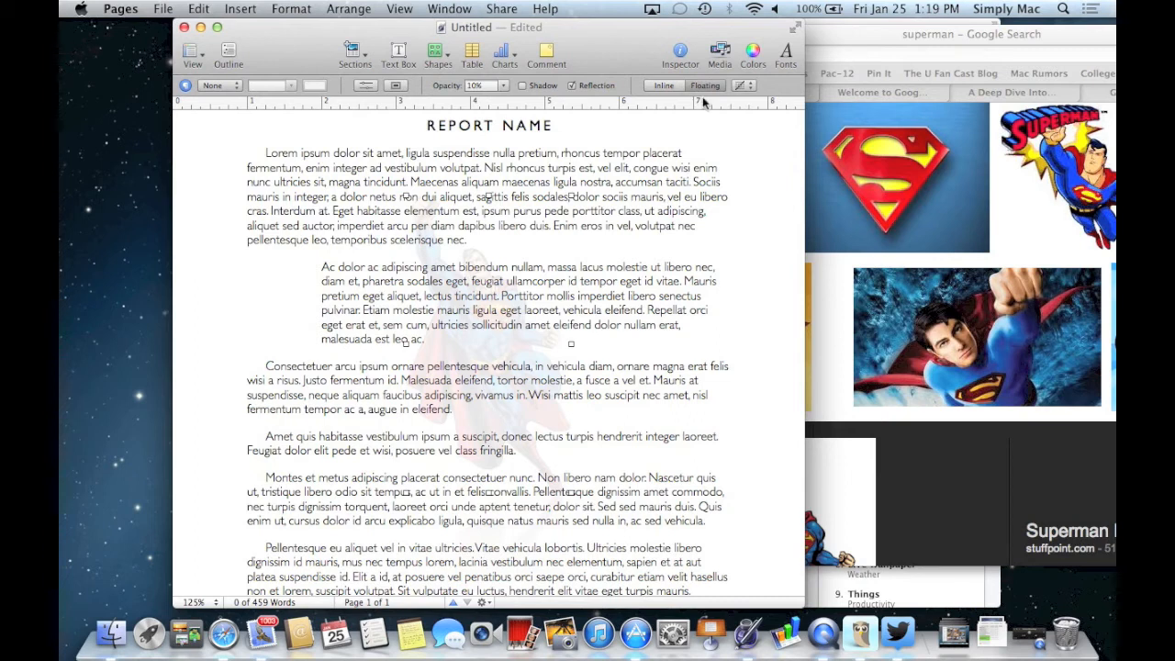
Step: Browse the audio, photo and movie libraries in the Media browser, close it, and select the first body paragraph
{"action": "left_click", "coordinate": [720, 57]}
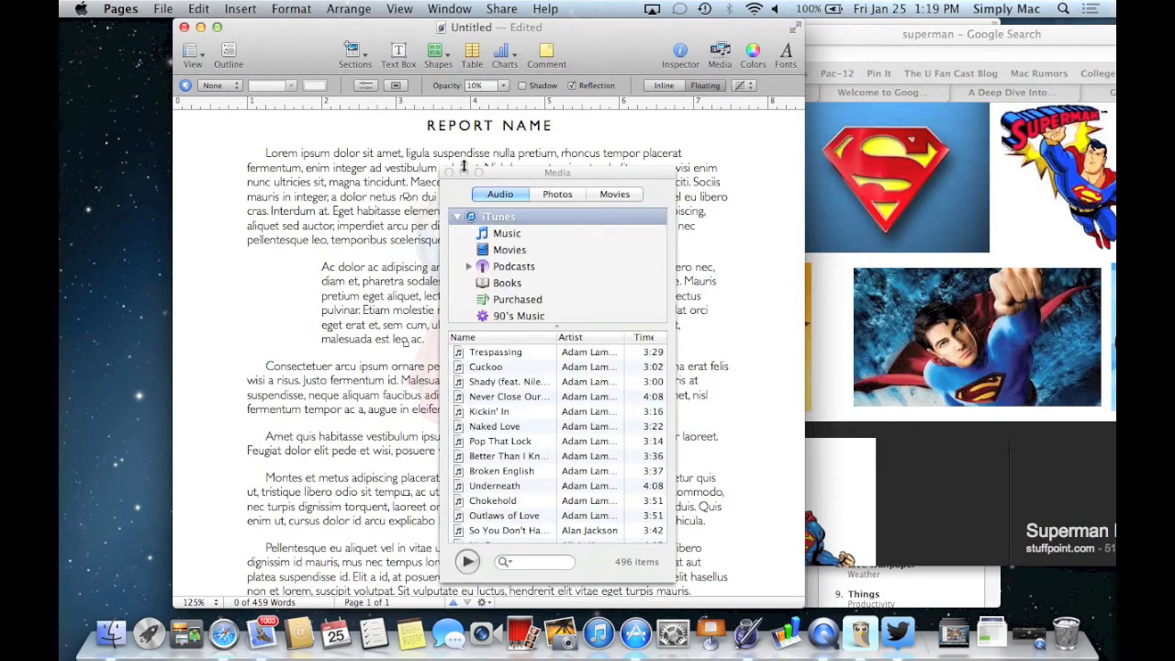
{"action": "left_click", "coordinate": [549, 195]}
{"action": "left_click", "coordinate": [606, 194]}
{"action": "left_click", "coordinate": [556, 194]}
{"action": "left_click", "coordinate": [506, 193]}
{"action": "left_click", "coordinate": [548, 195]}
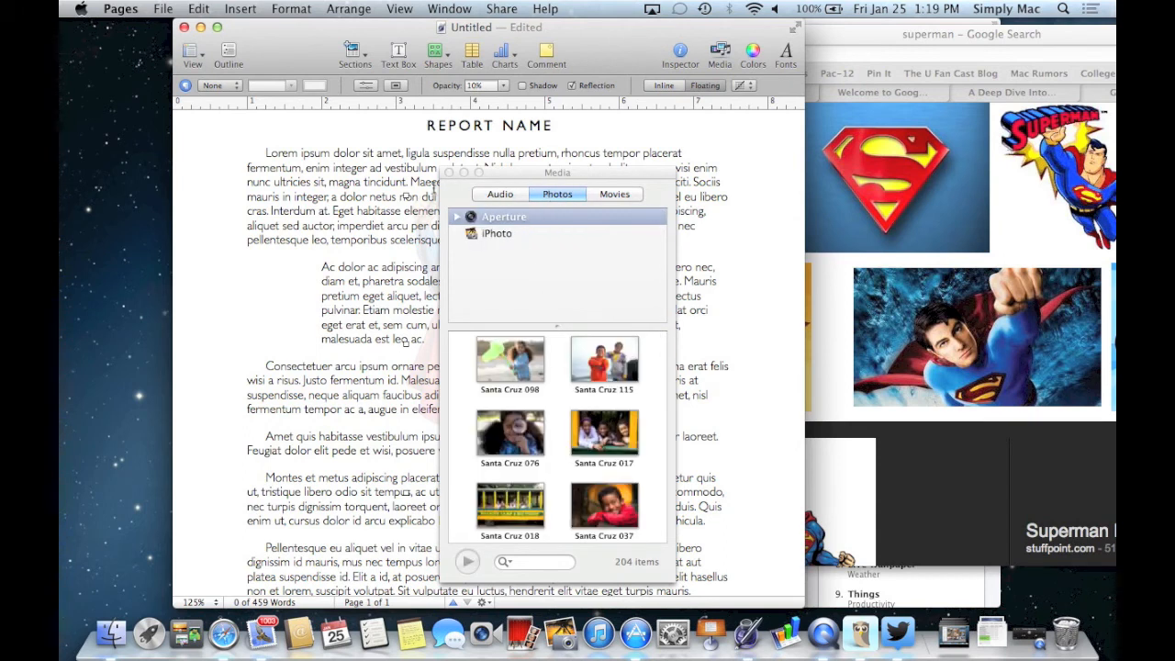
{"action": "left_click", "coordinate": [449, 171]}
{"action": "triple_click", "coordinate": [613, 178]}
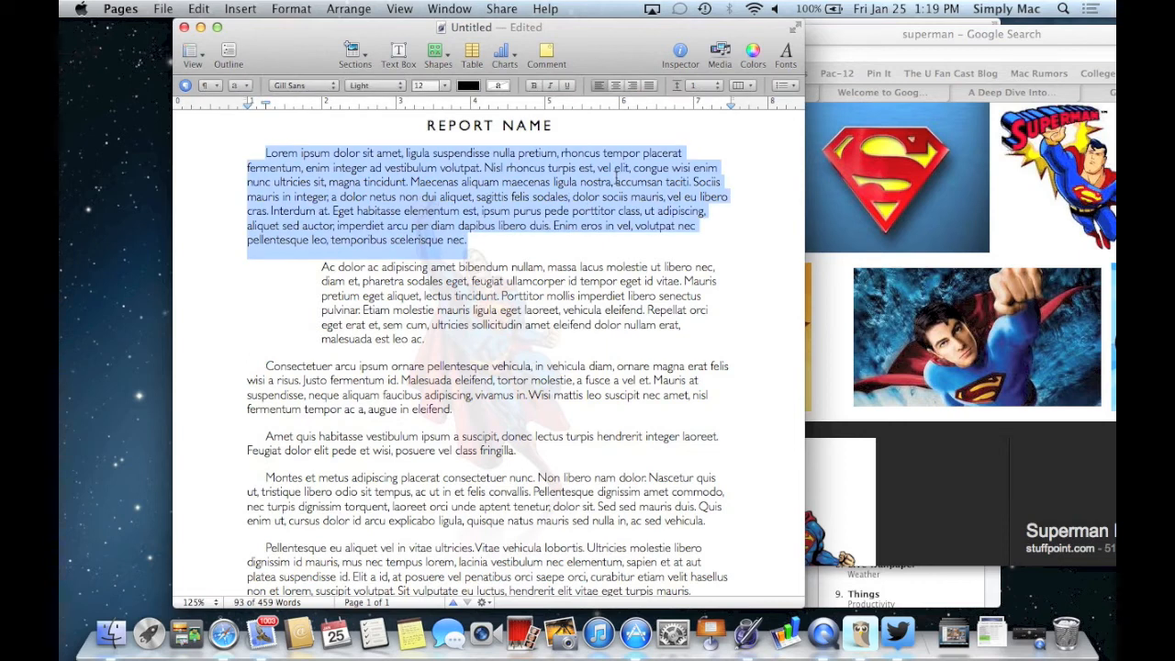
Step: Attach the report to a new email as a Word document, and switch to the App Store
{"action": "left_click", "coordinate": [496, 9]}
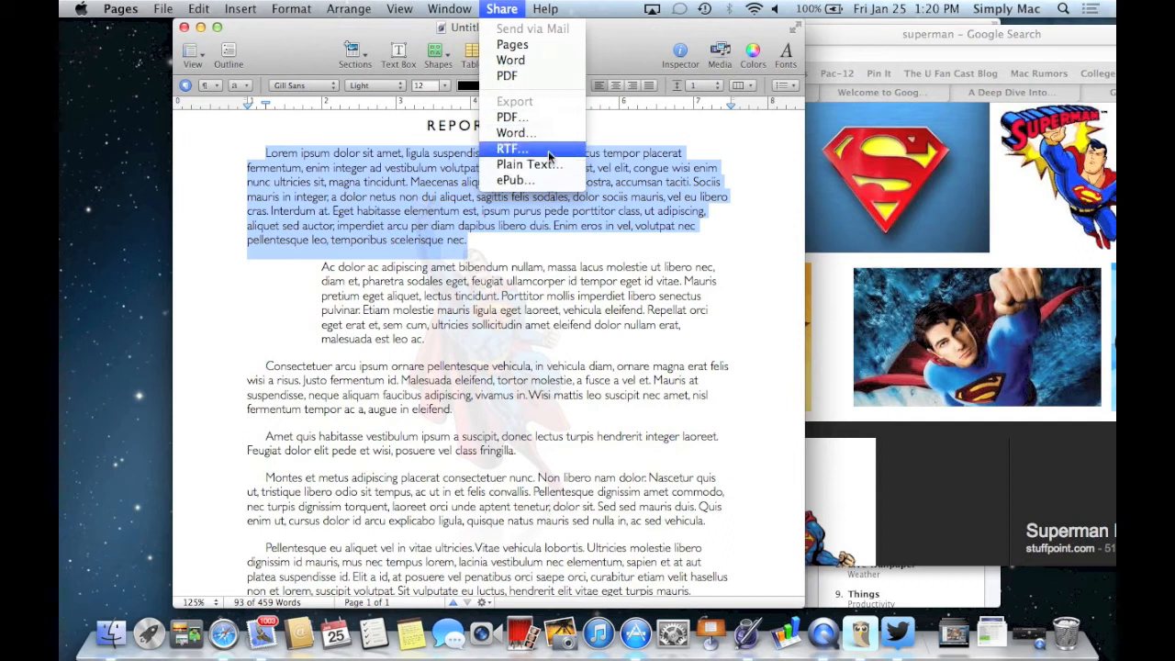
{"action": "left_click", "coordinate": [545, 60]}
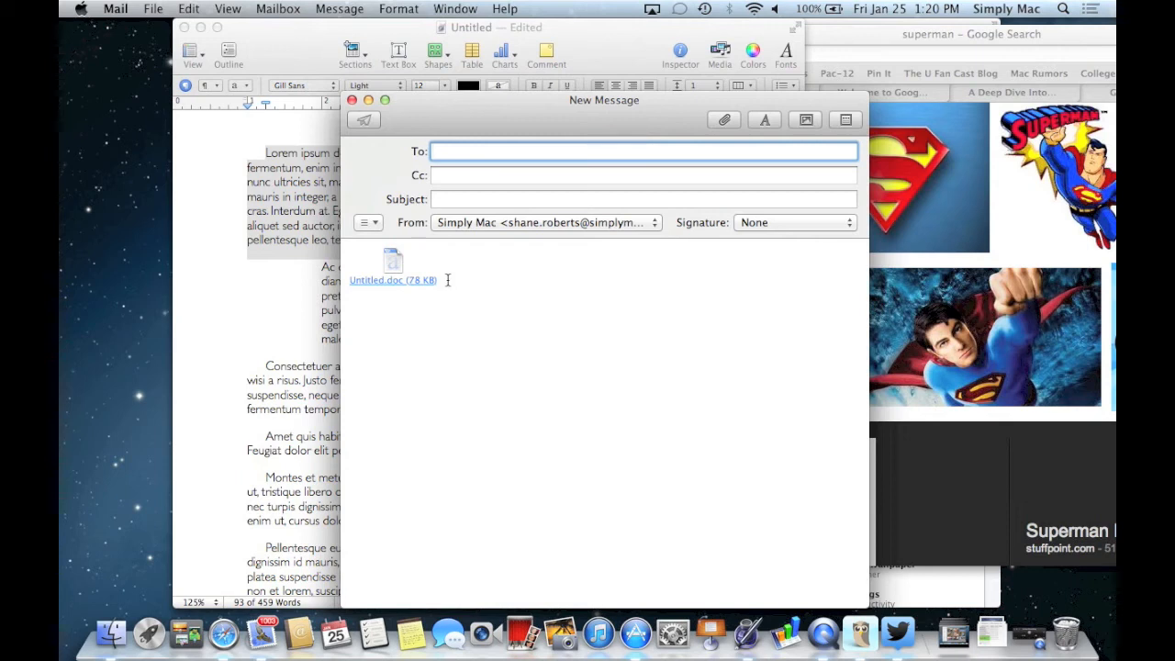
{"action": "left_click", "coordinate": [634, 642]}
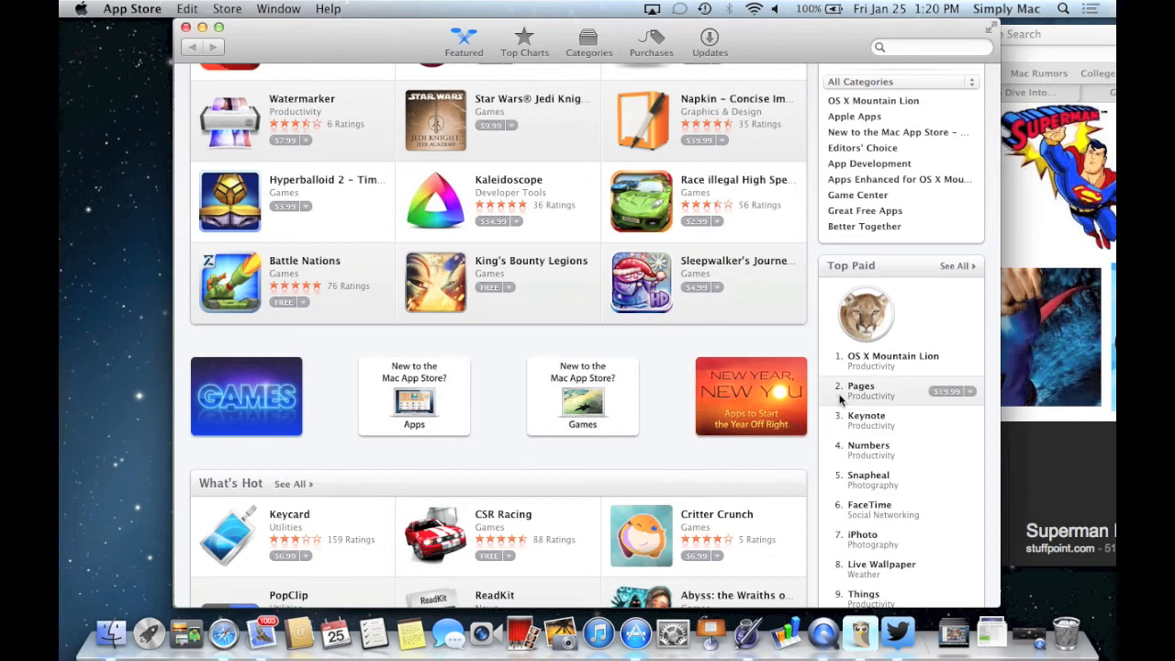